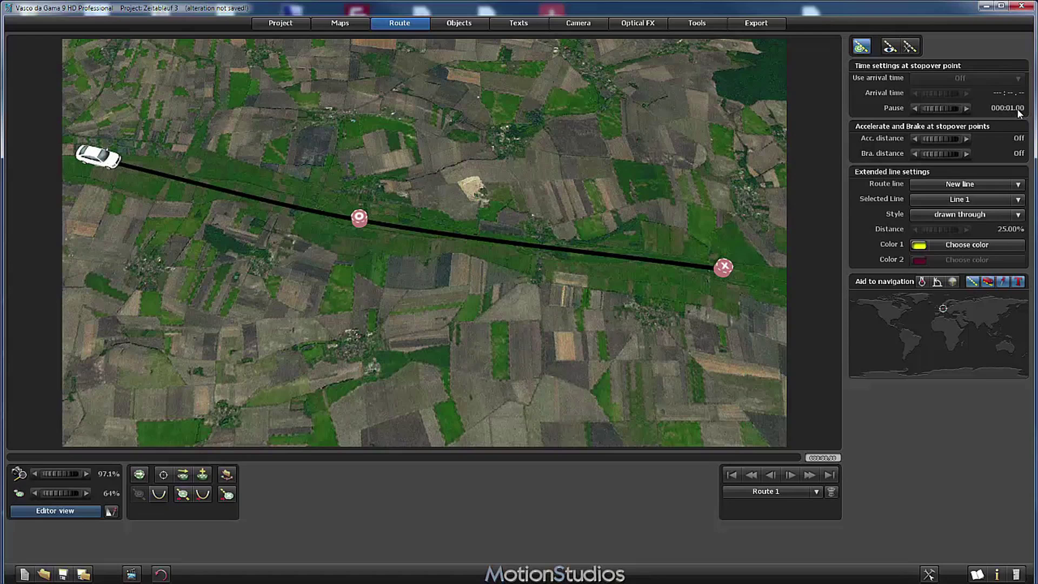
Select the middle stopover point and scrub the timeline past it to check the header object change
{"action": "left_click", "coordinate": [361, 218]}
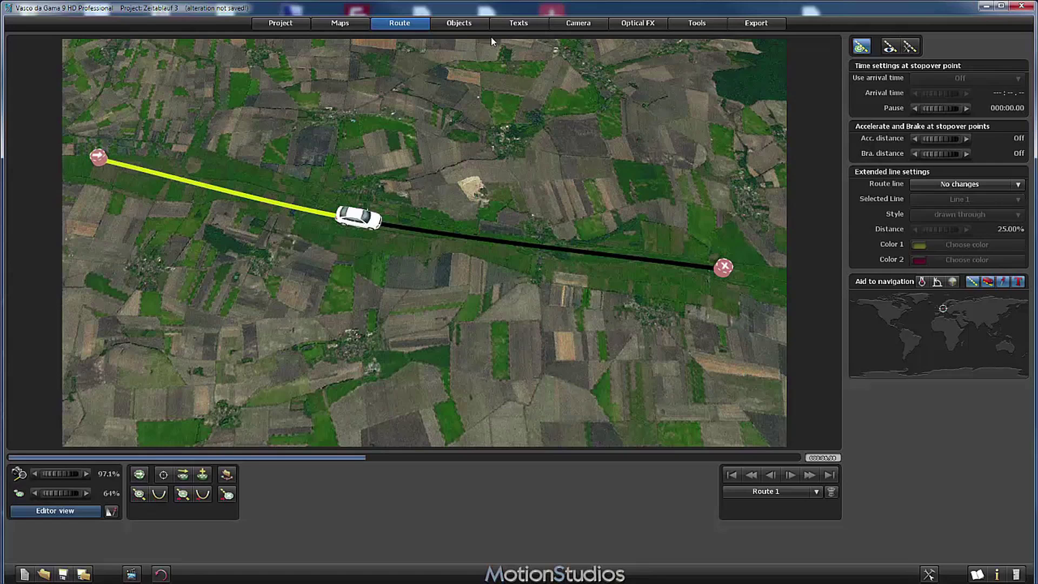
{"action": "left_click", "coordinate": [470, 26]}
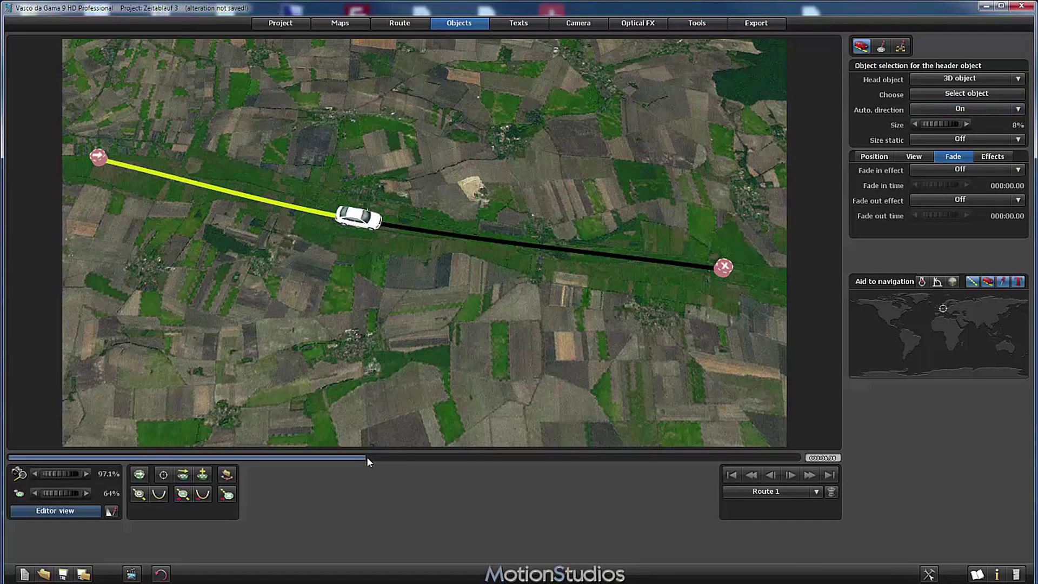
{"action": "left_click_drag", "start_coordinate": [365, 456], "coordinate": [398, 457]}
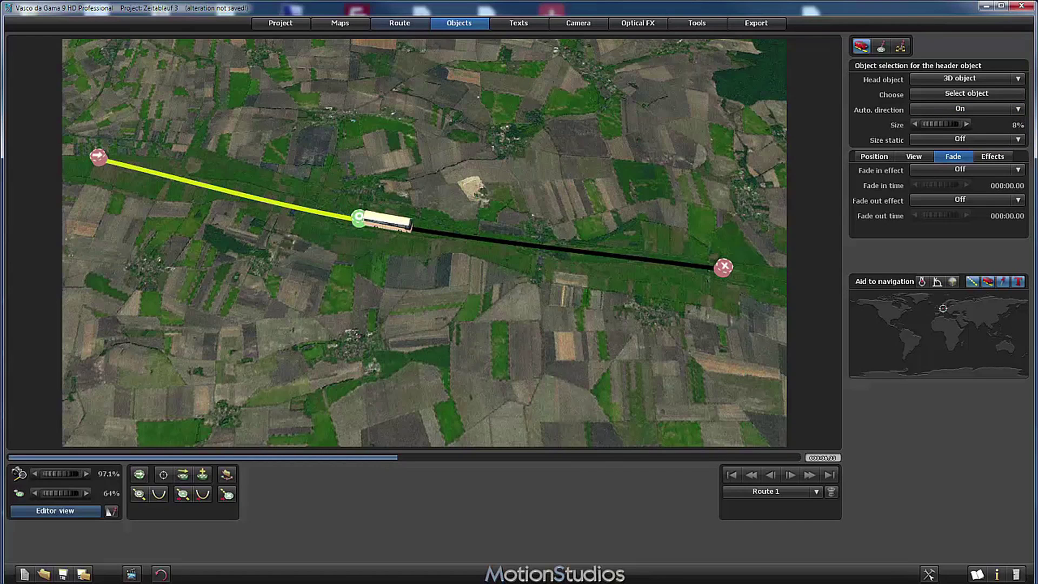
Play the realtime preview of the route to examine the vehicle change at the stopover, and close it
{"action": "left_click", "coordinate": [131, 575]}
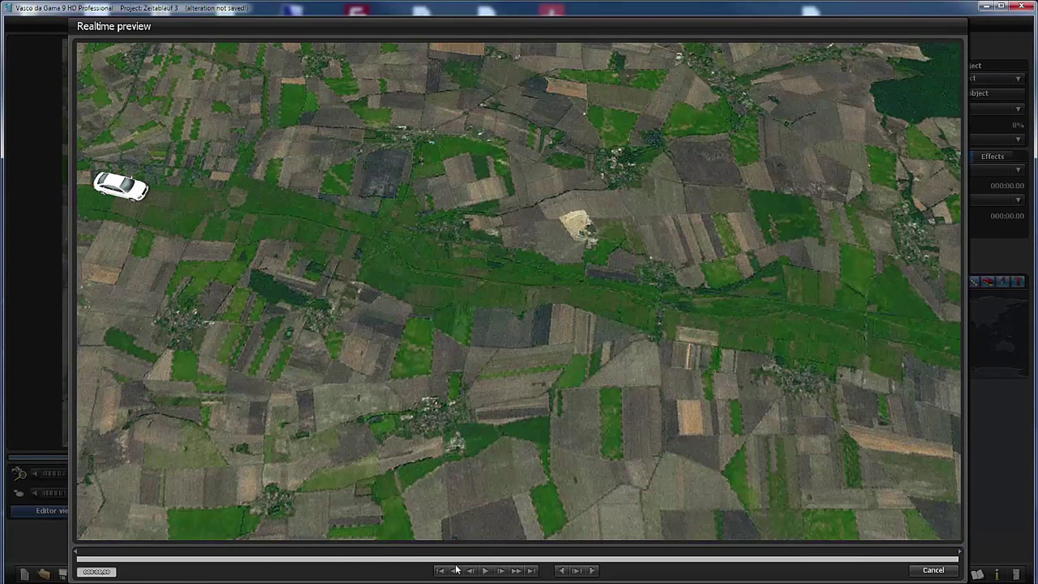
{"action": "left_click", "coordinate": [485, 571]}
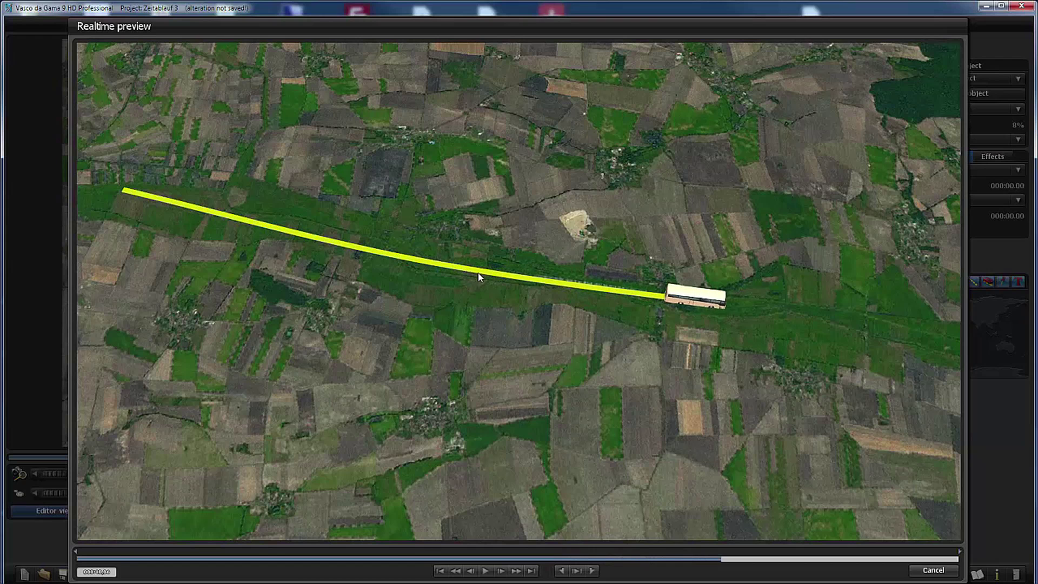
{"action": "left_click", "coordinate": [925, 571]}
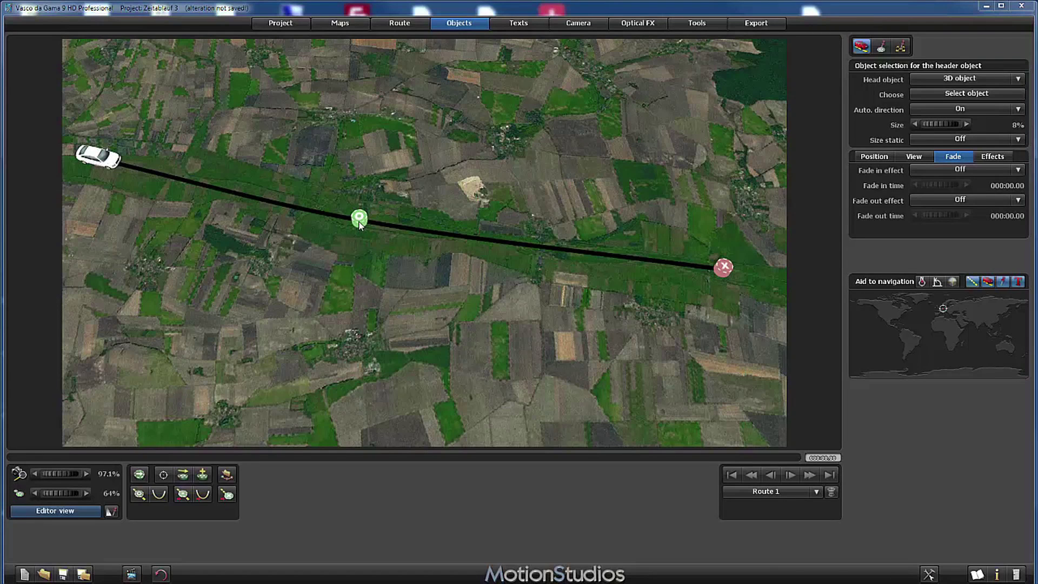
Set the pause at the middle stopover point to 2 seconds (000:02.00) in the route settings
{"action": "left_click", "coordinate": [398, 24]}
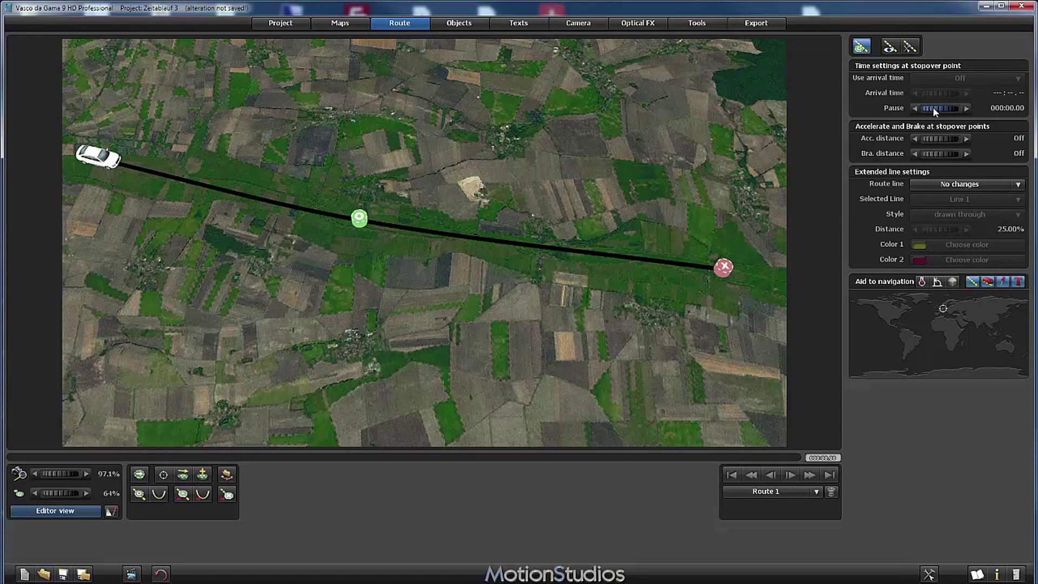
{"action": "left_click_drag", "start_coordinate": [933, 106], "coordinate": [514, 284]}
Play the route in the realtime preview to check how the vehicle pauses at the middle stopover
{"action": "left_click", "coordinate": [135, 572]}
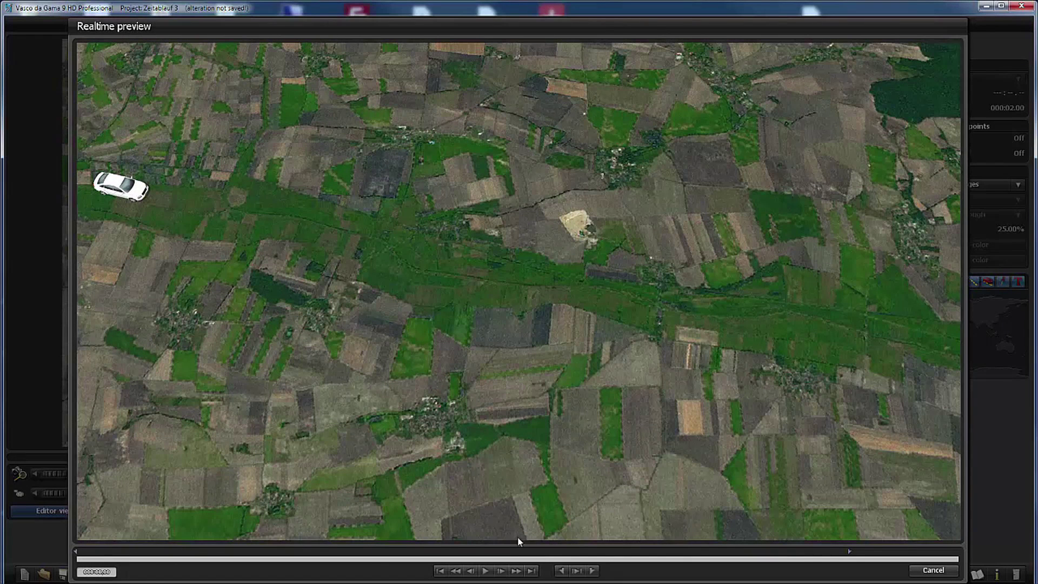
{"action": "left_click", "coordinate": [486, 571]}
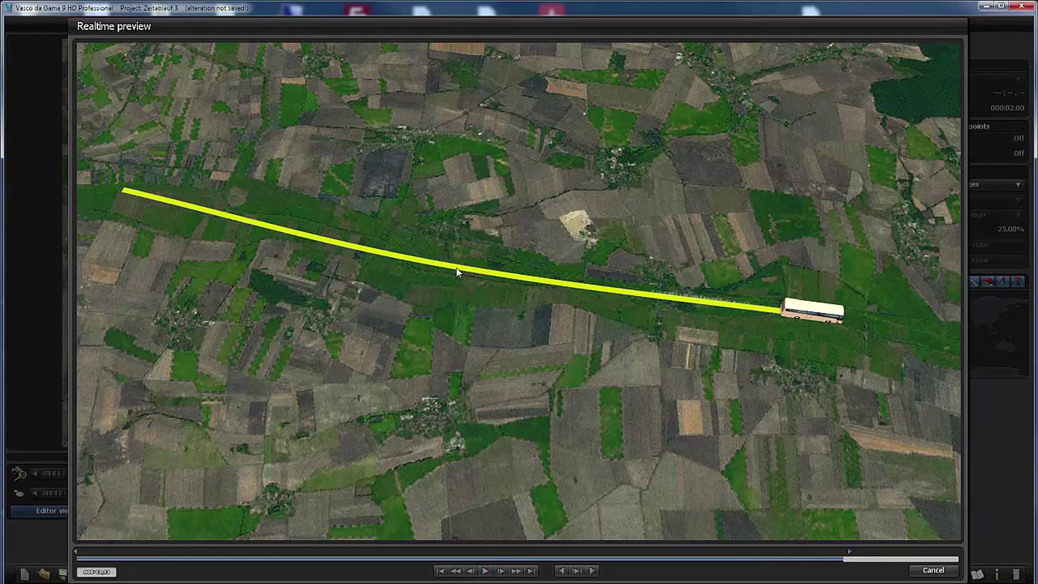
{"action": "left_click", "coordinate": [486, 572]}
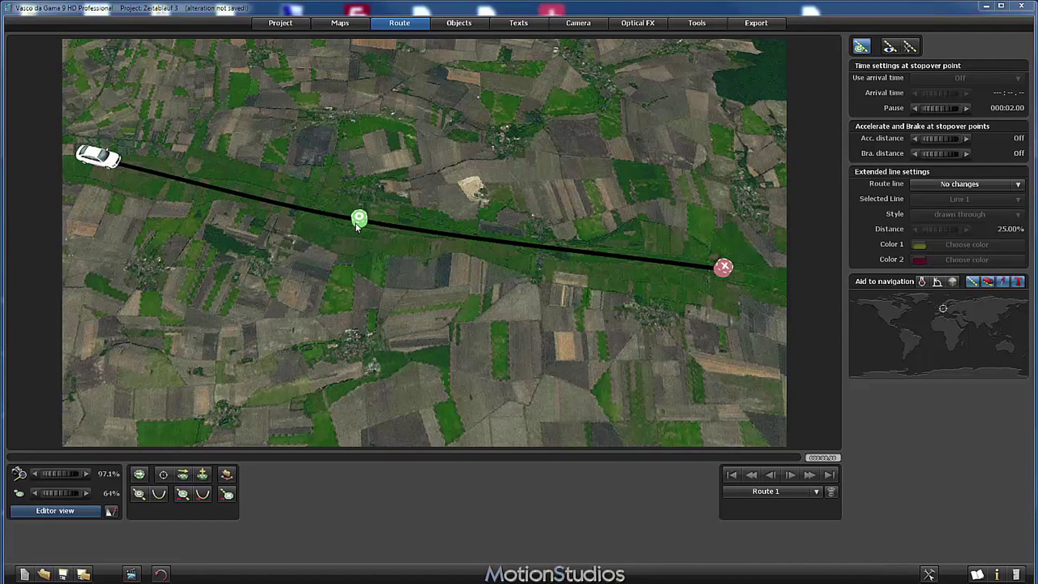
Set both the fade in and fade out effects of the stopover's header object to Smooth fade
{"action": "left_click", "coordinate": [454, 25]}
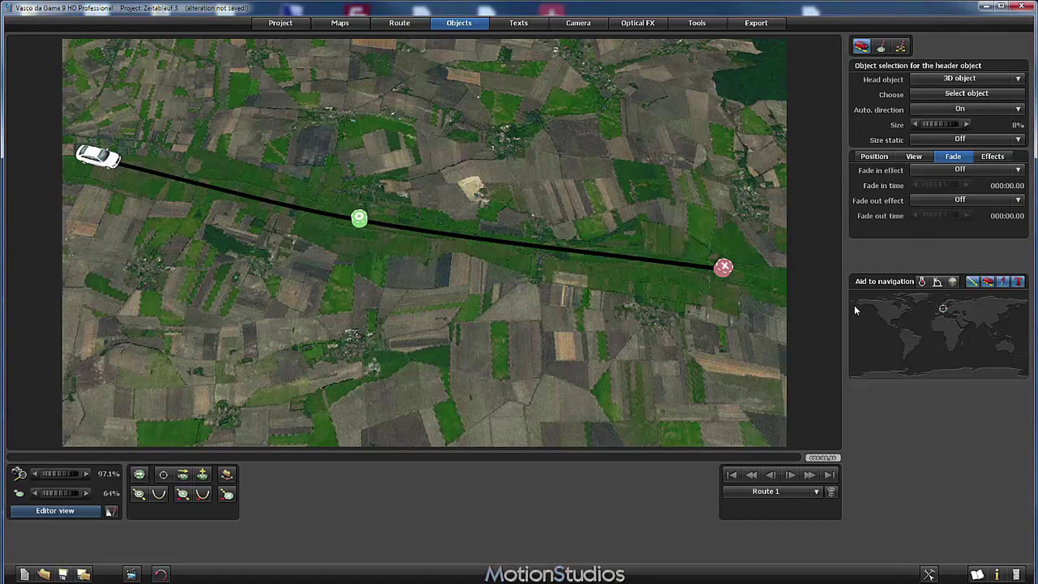
{"action": "left_click", "coordinate": [951, 168]}
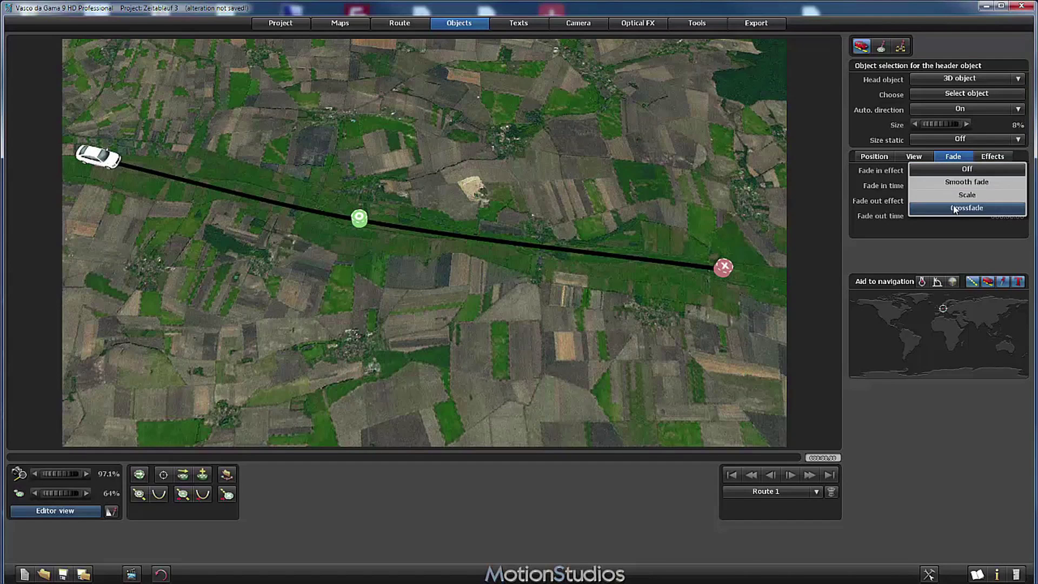
{"action": "left_click", "coordinate": [956, 182]}
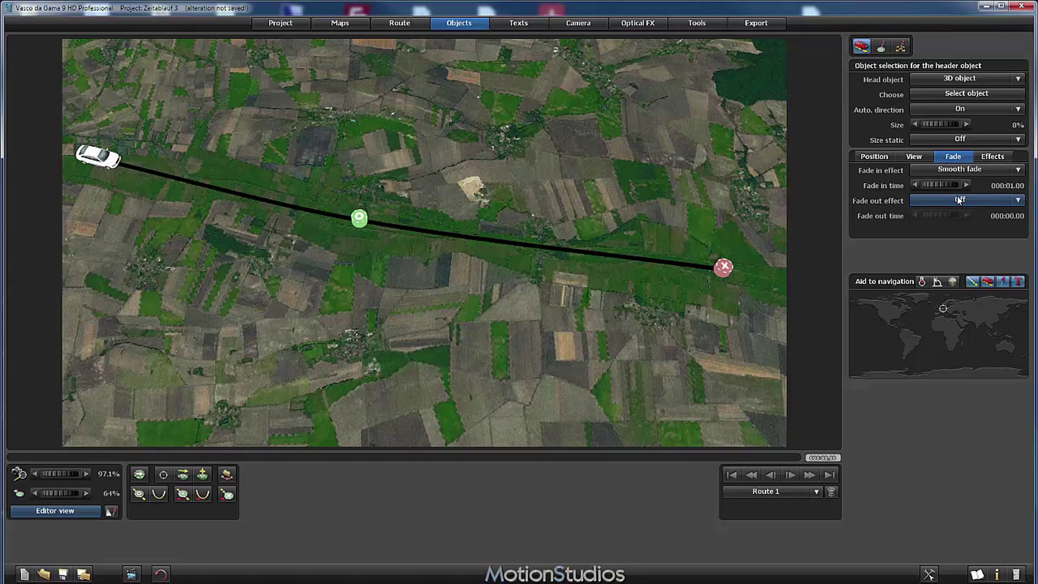
{"action": "left_click", "coordinate": [959, 200]}
{"action": "left_click", "coordinate": [958, 211]}
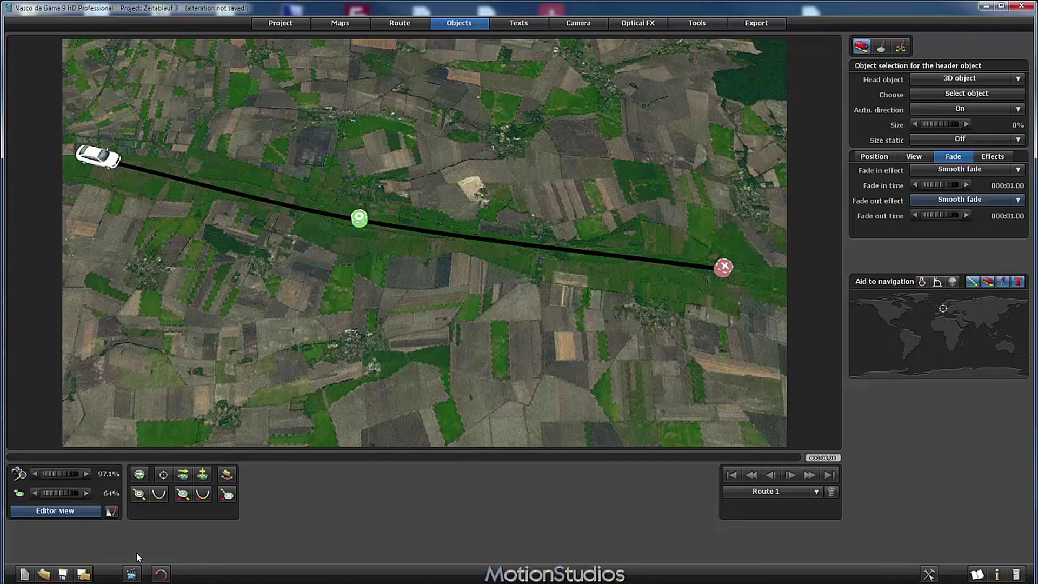
Play the realtime preview and scrub slowly through the stopover to examine the car's fade-out, the pause and the bus's fade-in
{"action": "left_click", "coordinate": [131, 574]}
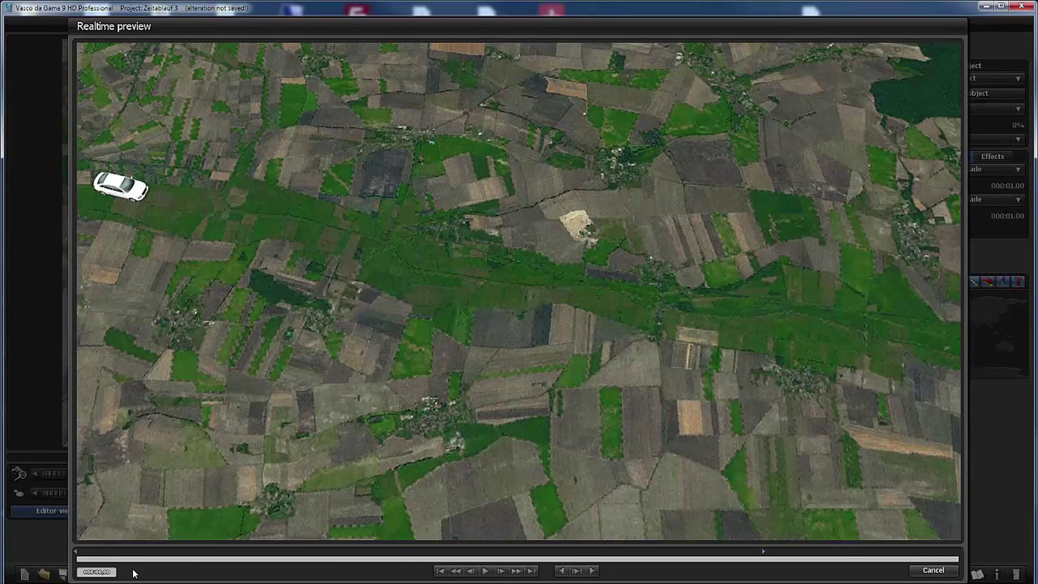
{"action": "left_click", "coordinate": [485, 571]}
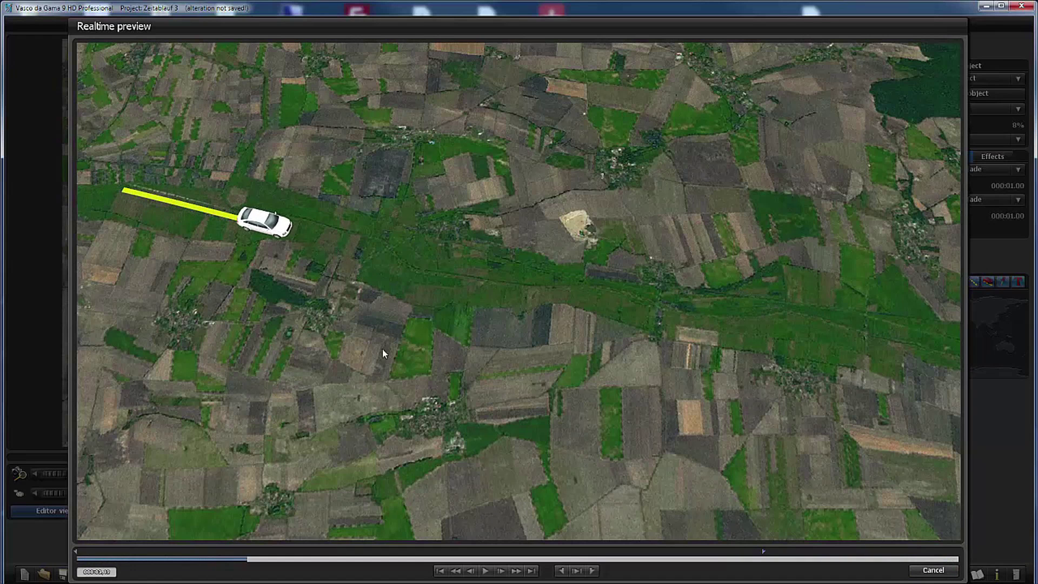
{"action": "left_click", "coordinate": [486, 572]}
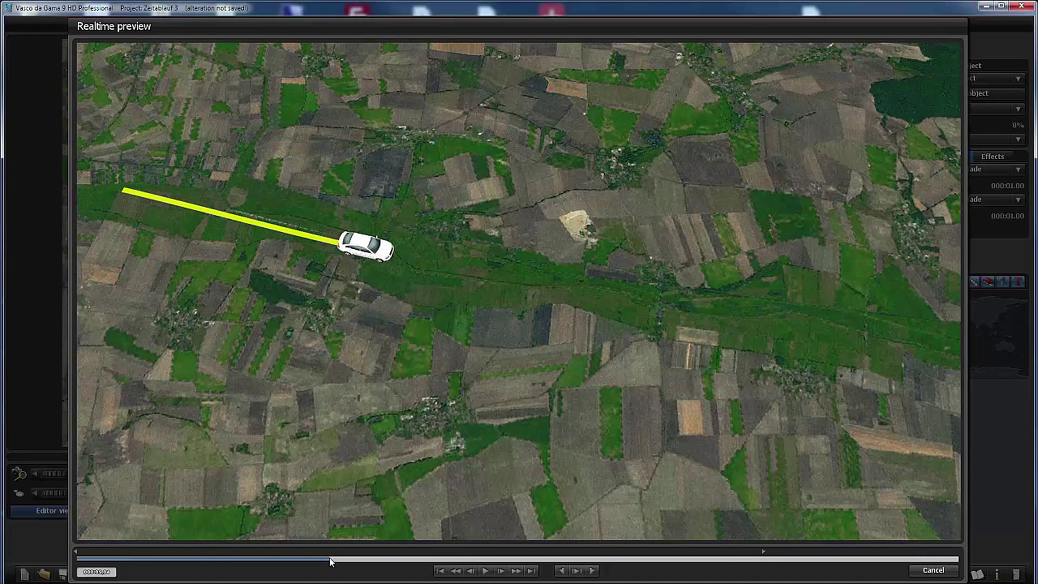
{"action": "left_click_drag", "start_coordinate": [331, 563], "coordinate": [435, 562]}
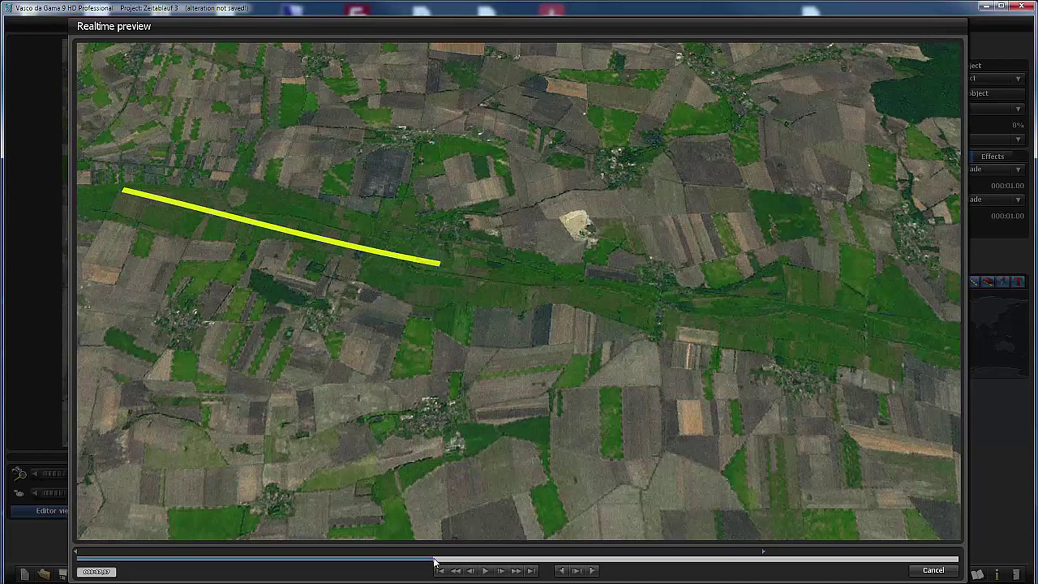
{"action": "mouse_move", "coordinate": [434, 563]}
{"action": "left_mouse_down"}
{"action": "mouse_move", "coordinate": [421, 563]}
{"action": "mouse_move", "coordinate": [438, 562]}
{"action": "left_mouse_up"}
{"action": "left_click_drag", "start_coordinate": [444, 562], "coordinate": [502, 562]}
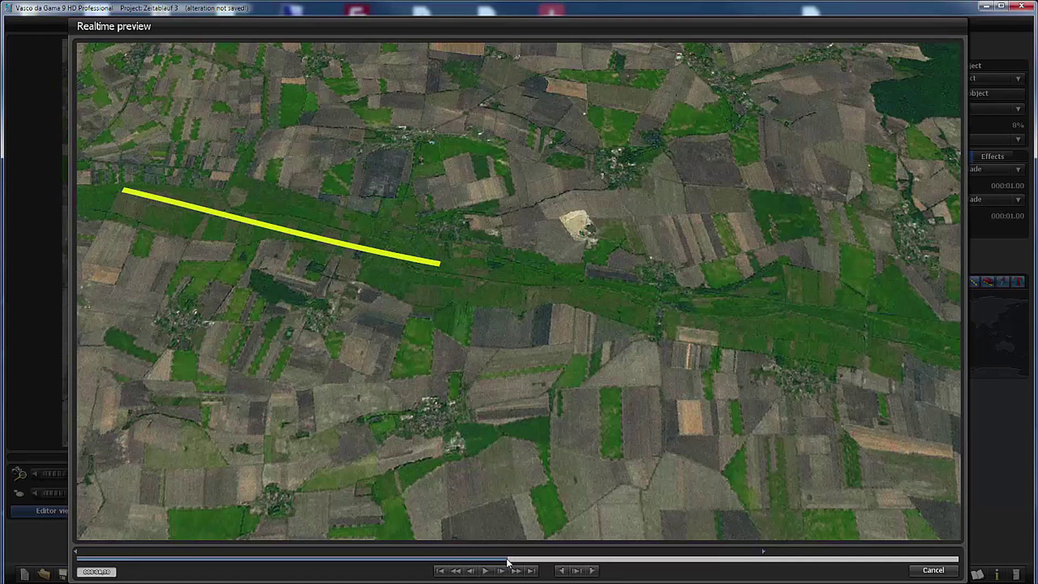
{"action": "left_click_drag", "start_coordinate": [508, 562], "coordinate": [567, 563]}
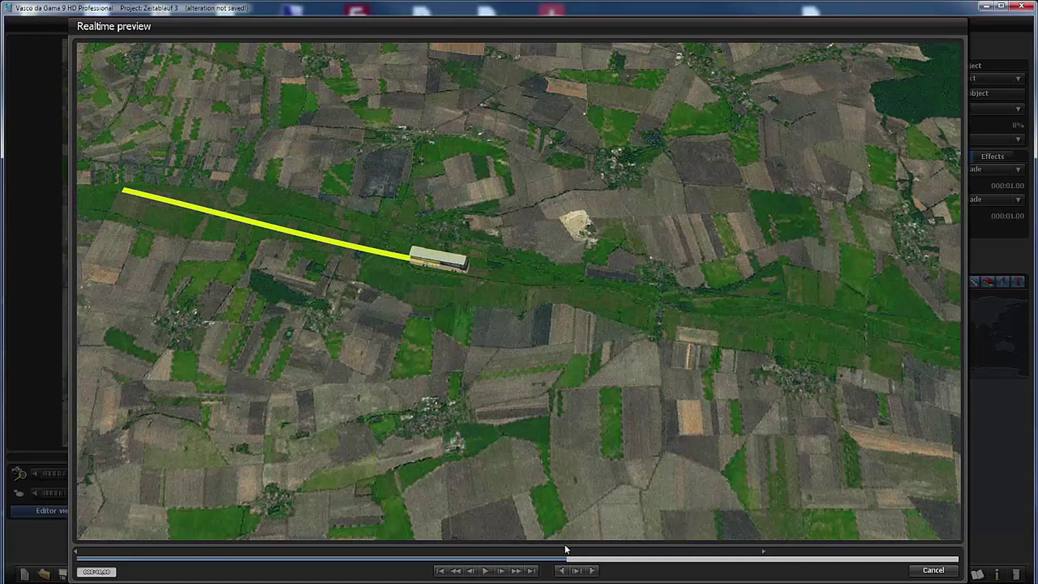
{"action": "left_click", "coordinate": [575, 563]}
{"action": "left_click_drag", "start_coordinate": [575, 563], "coordinate": [624, 562]}
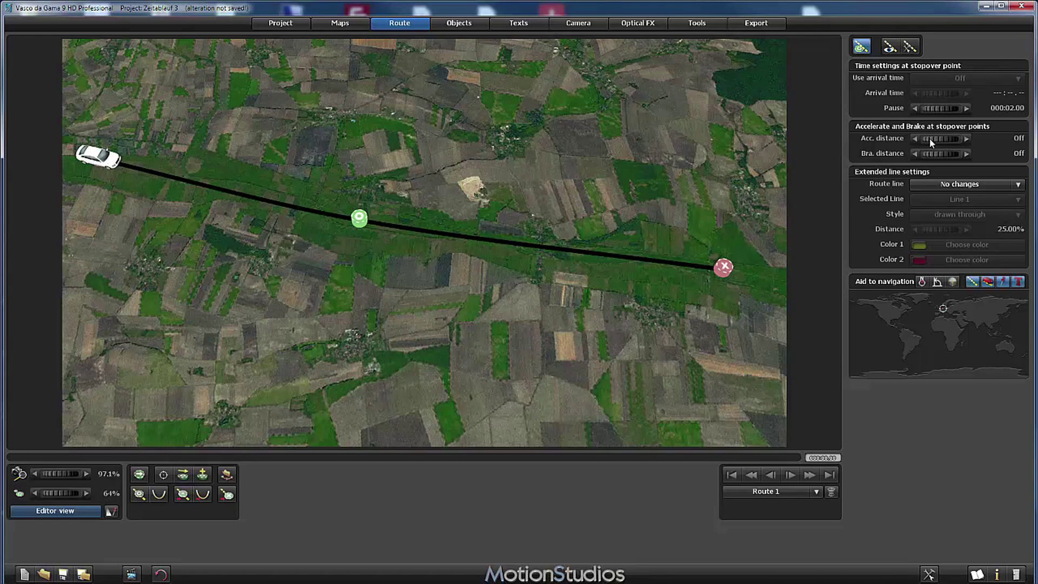
Set the acceleration distance and brake distance at the middle stopover point to 100%
{"action": "left_click", "coordinate": [931, 141]}
{"action": "left_click", "coordinate": [927, 155]}
Scrub through the realtime preview to examine the order of braking, fading, pause and acceleration around the stopover
{"action": "left_click", "coordinate": [131, 575]}
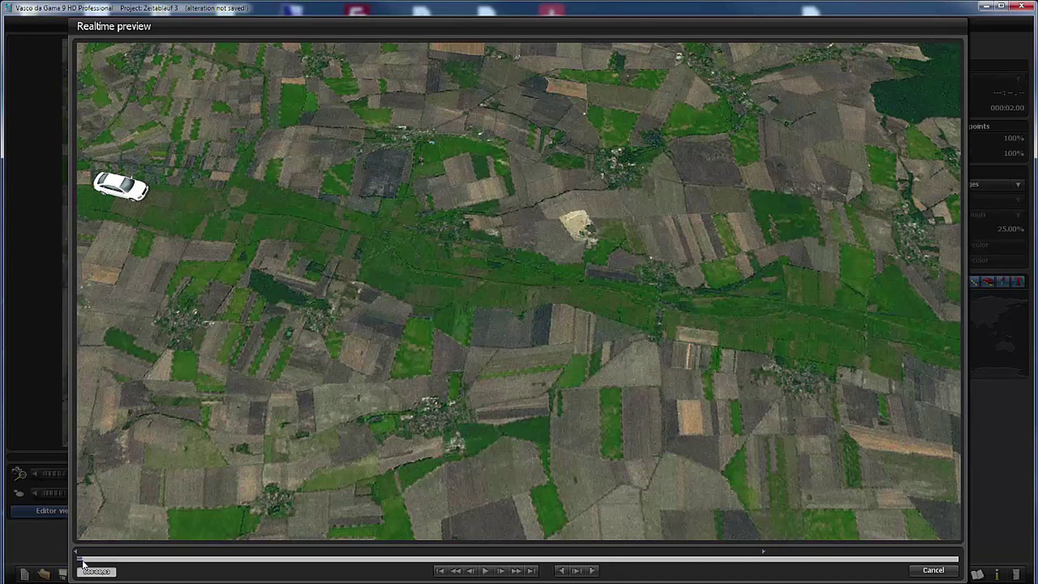
{"action": "left_click_drag", "start_coordinate": [84, 564], "coordinate": [389, 565]}
{"action": "left_click_drag", "start_coordinate": [394, 564], "coordinate": [462, 562]}
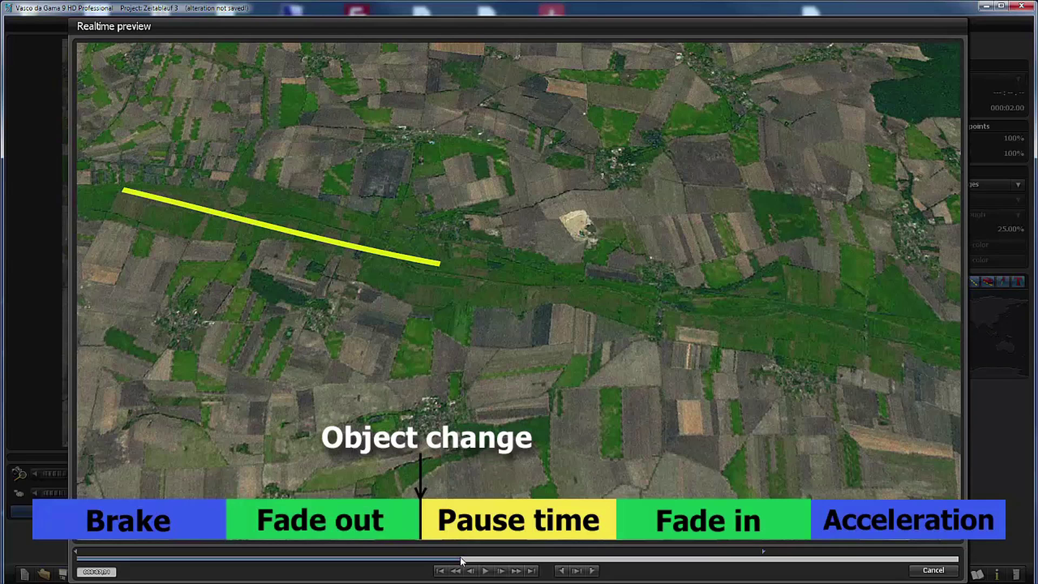
{"action": "left_click_drag", "start_coordinate": [470, 562], "coordinate": [655, 562]}
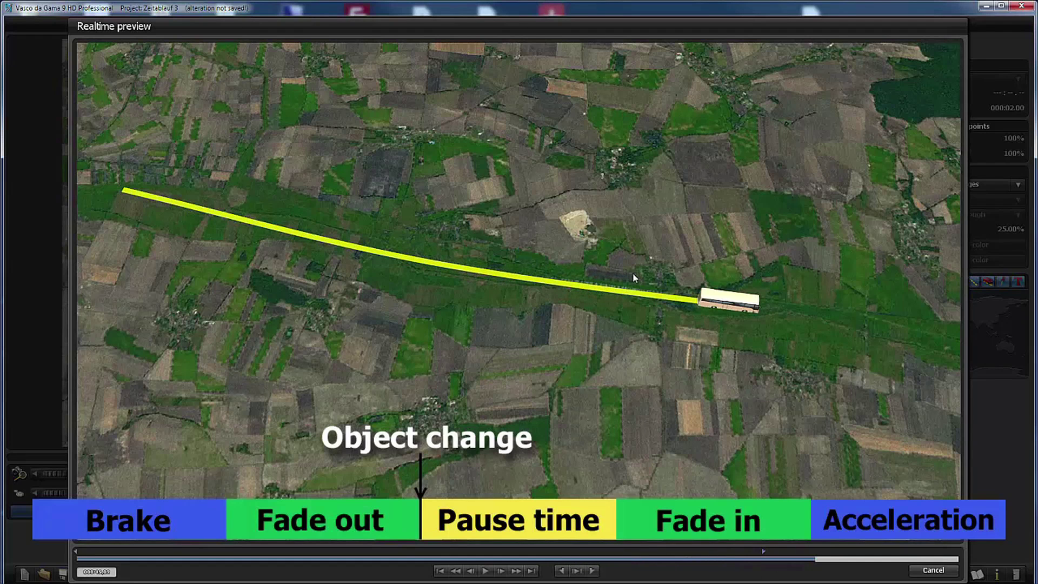